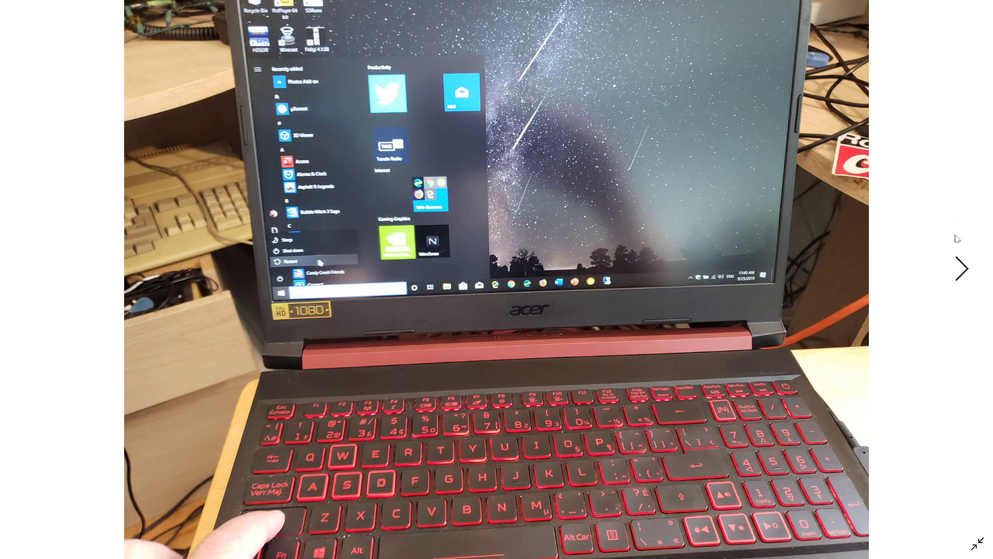
click(961, 267)
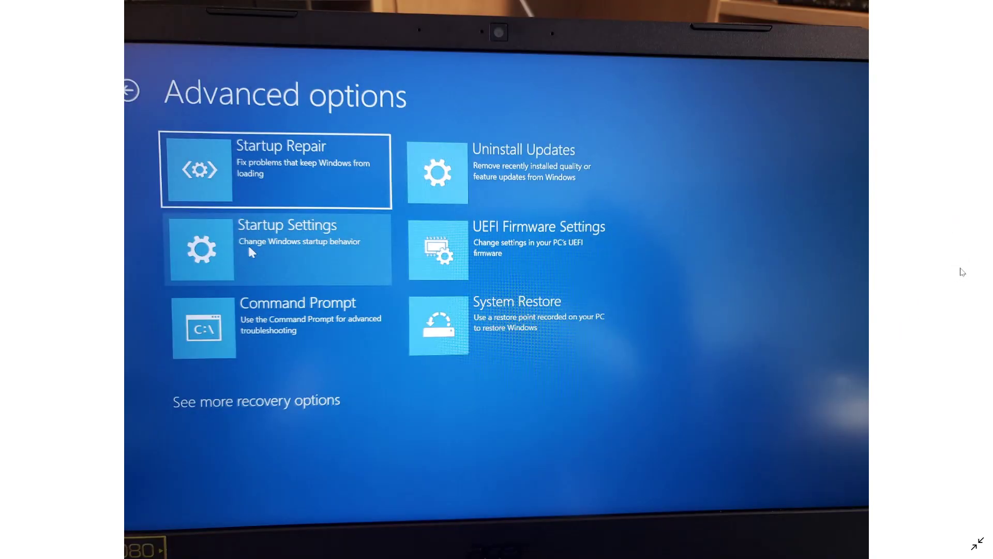